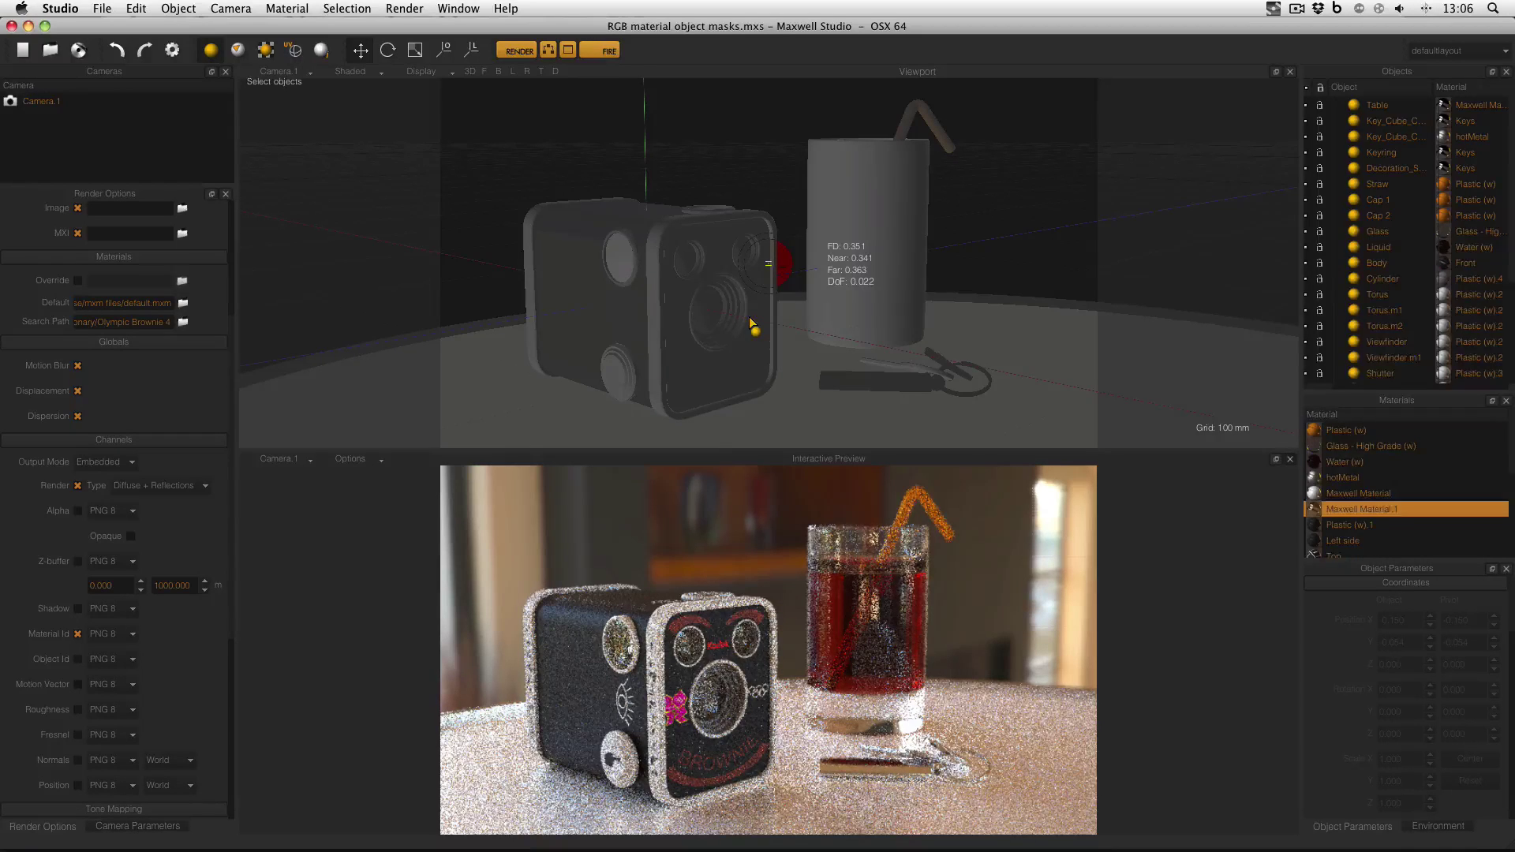
# Confirm Plastic (w), Glass - High Grade (w) and Water (w) each carry a red Material Id, then close the editor.
pyautogui.doubleClick(1377, 269)
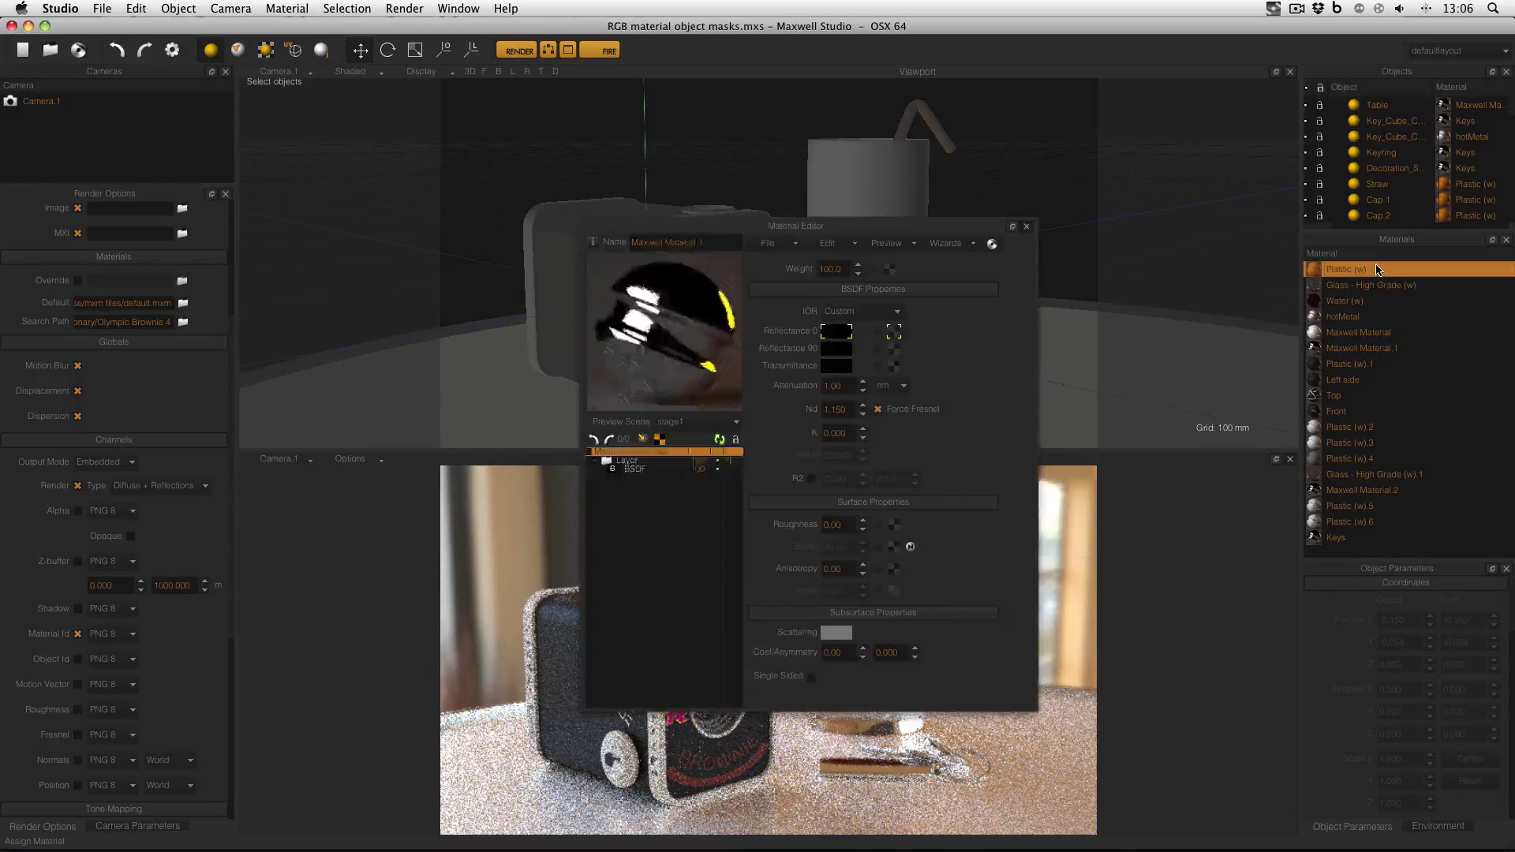
pyautogui.click(665, 451)
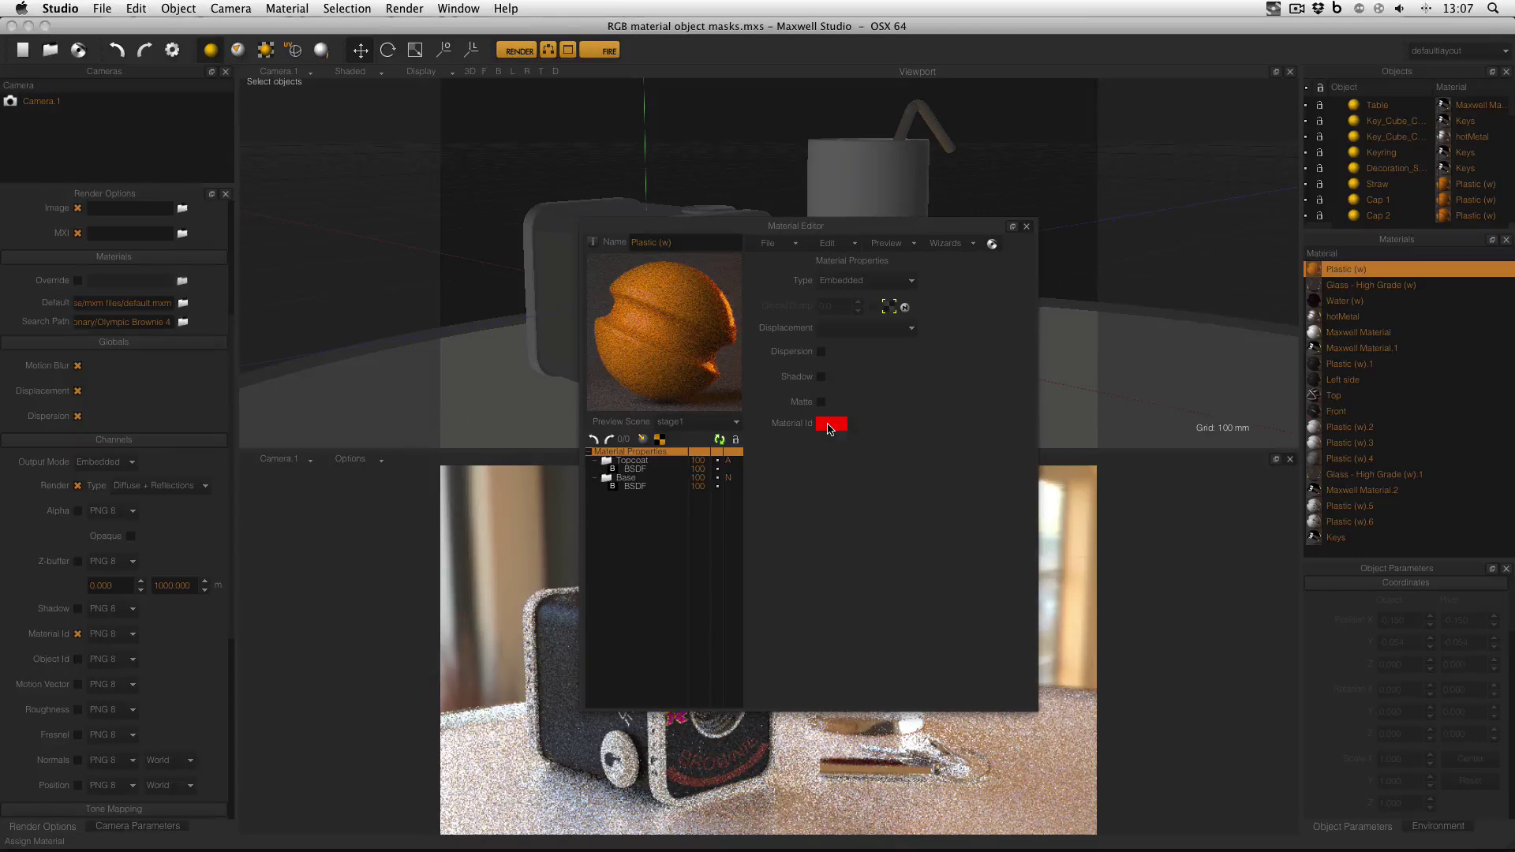
pyautogui.press('Down')
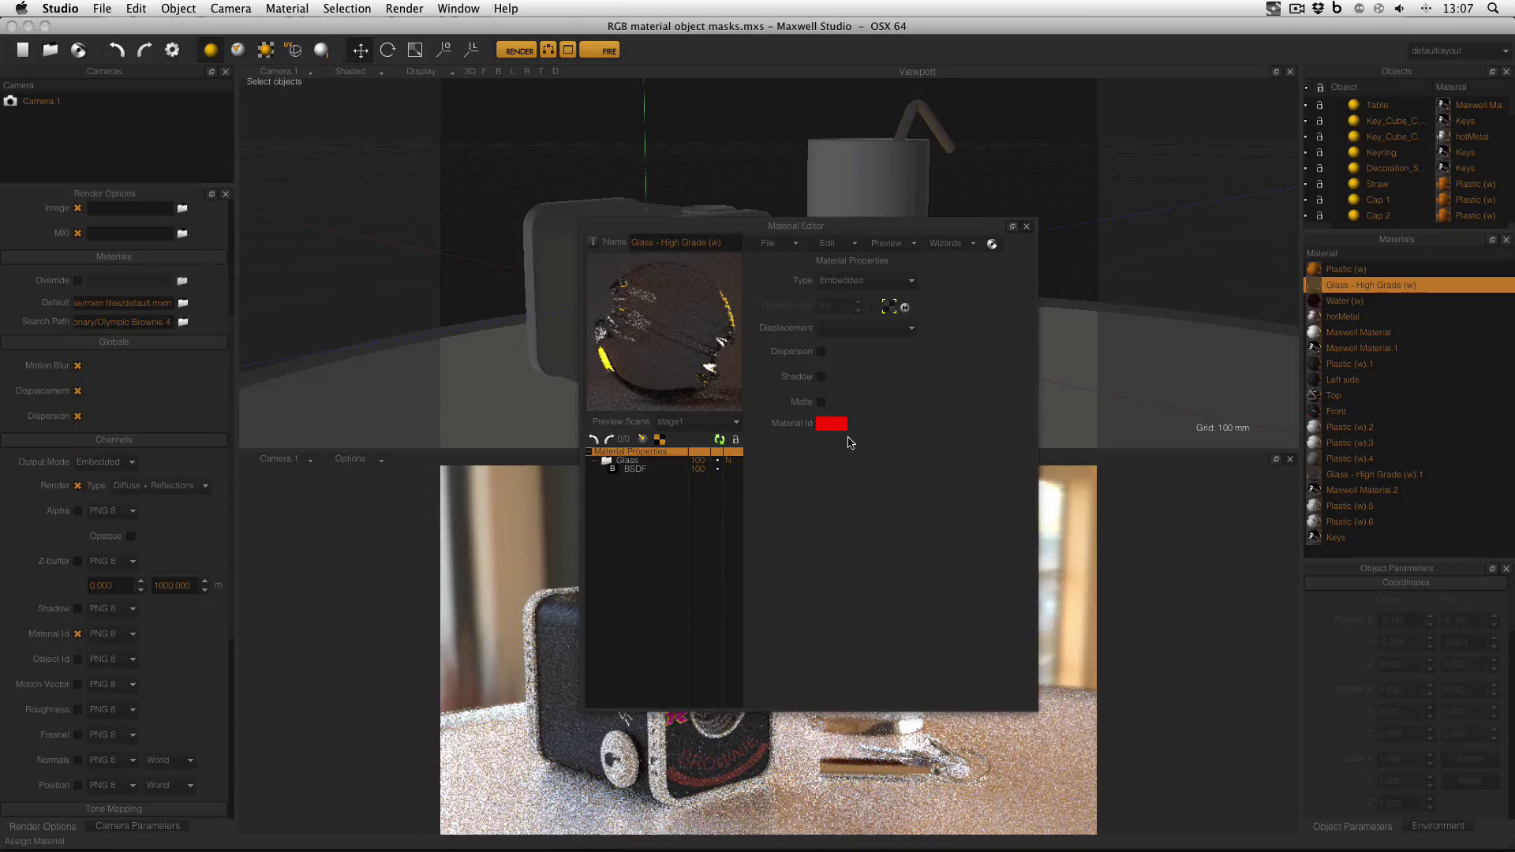
pyautogui.press('Down')
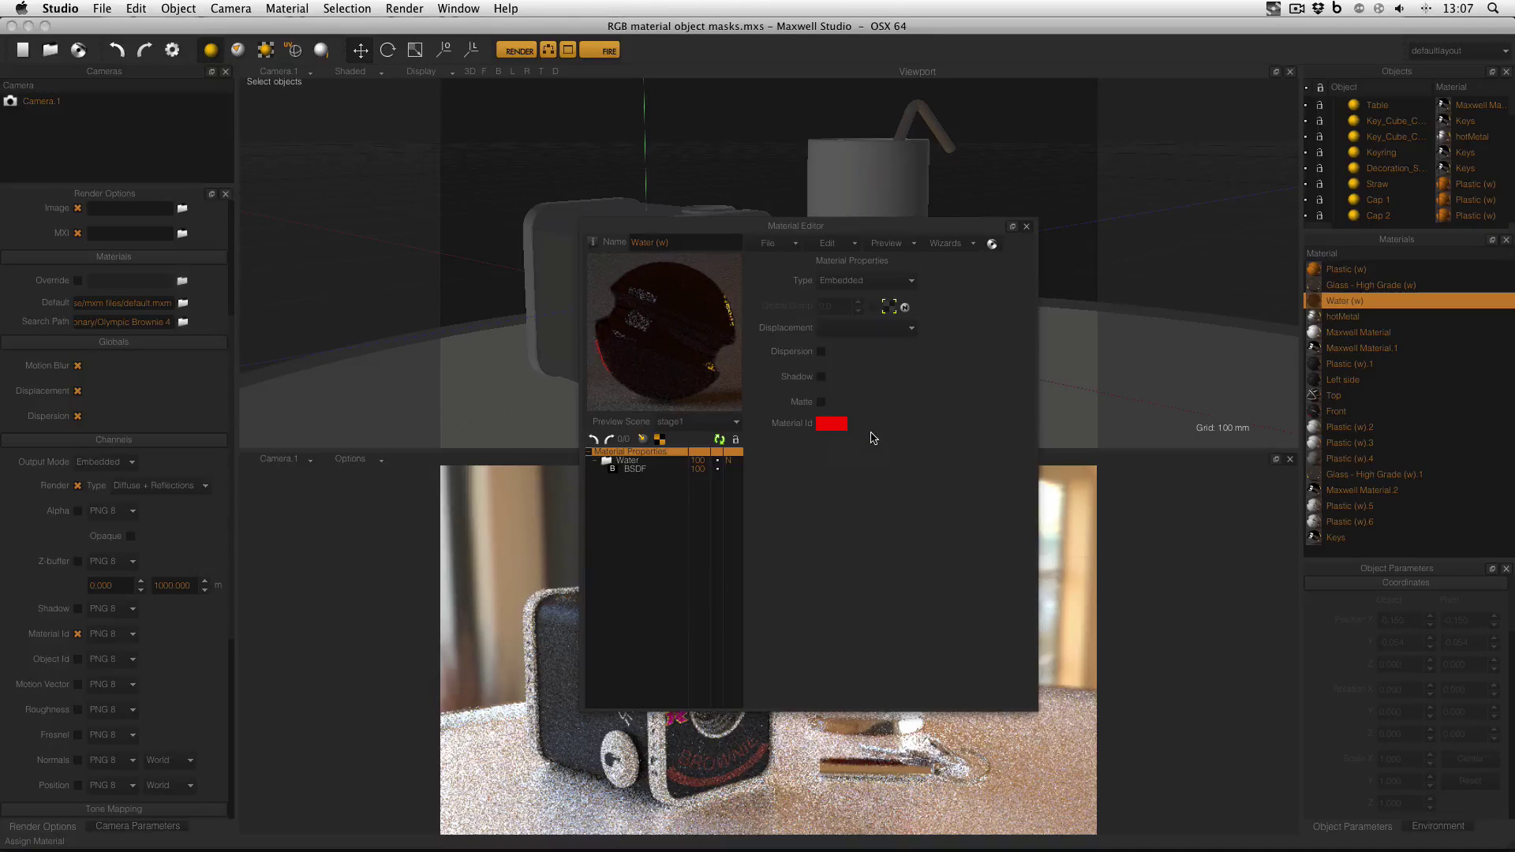
pyautogui.press('Escape')
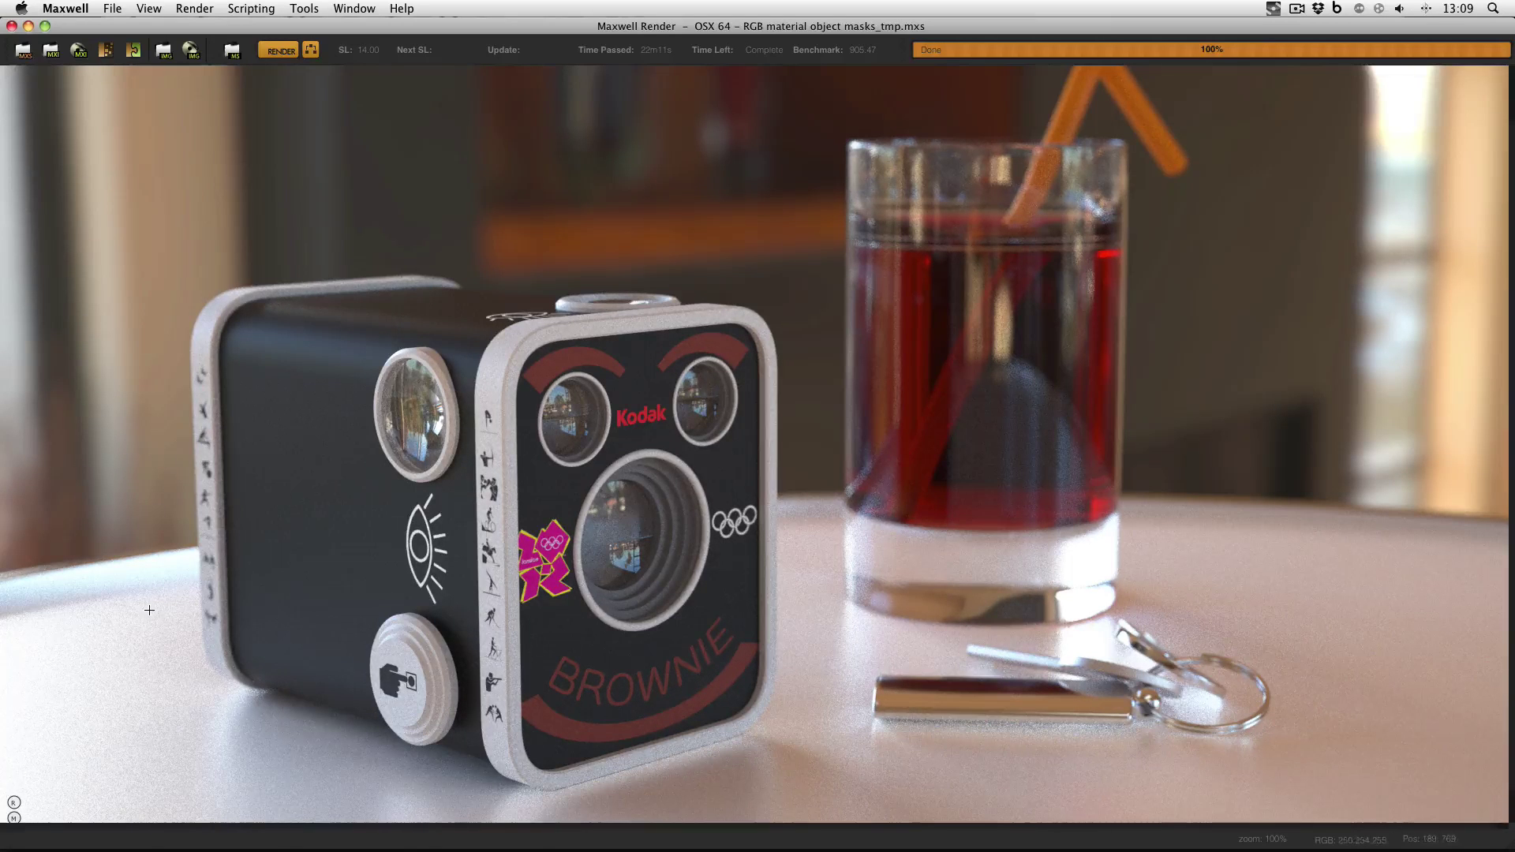
# Switch the render display to the Material ID (M) mask view.
pyautogui.click(14, 818)
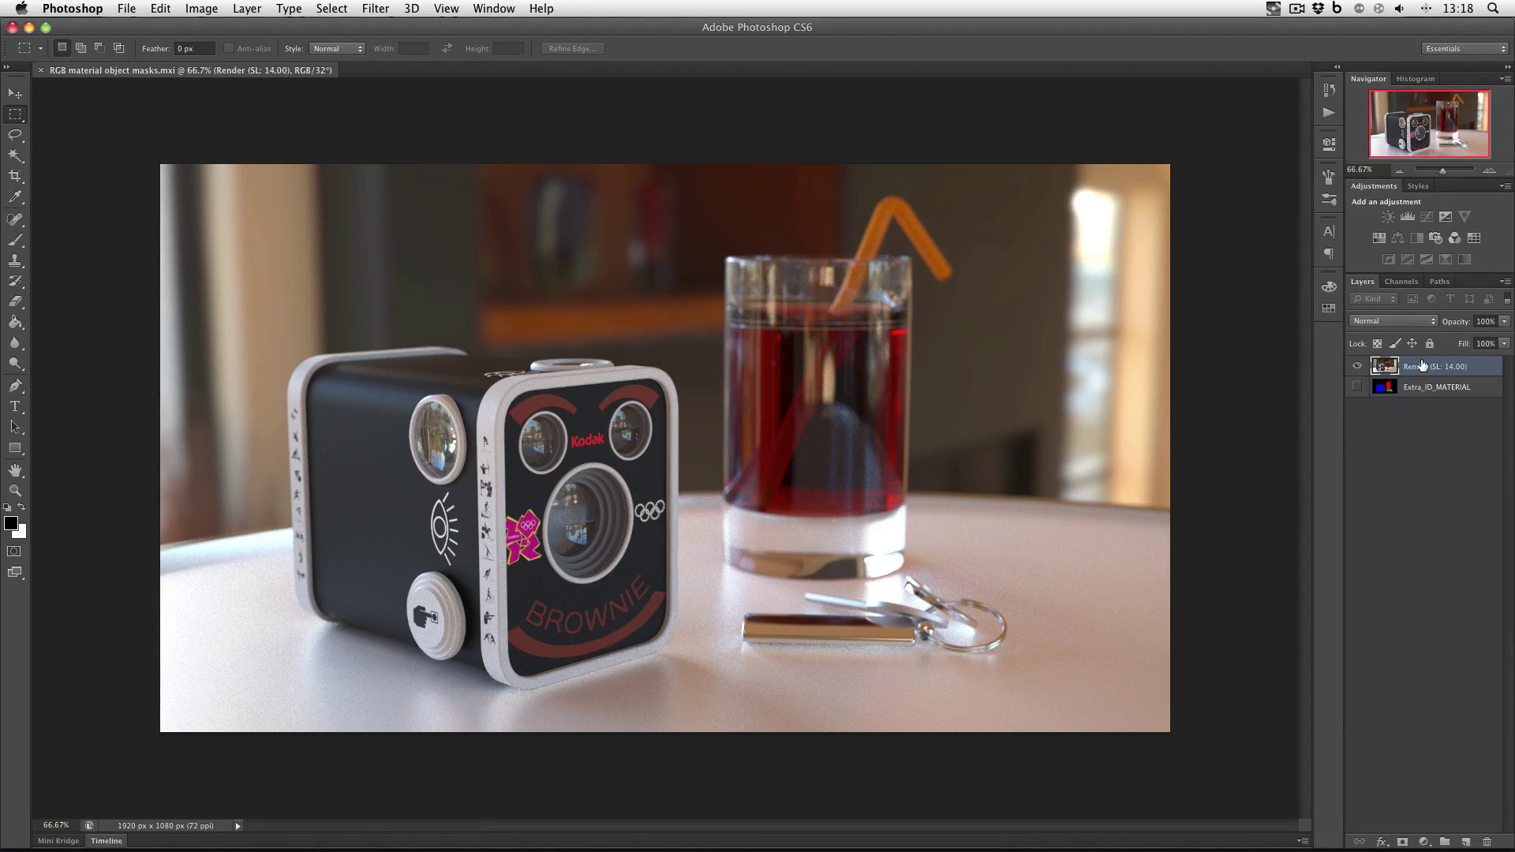
# Duplicate the Render (SL 14.00) layer and hide both render layers.
pyautogui.moveTo(1420, 369); pyautogui.dragTo(1466, 843)
pyautogui.click(1357, 387)
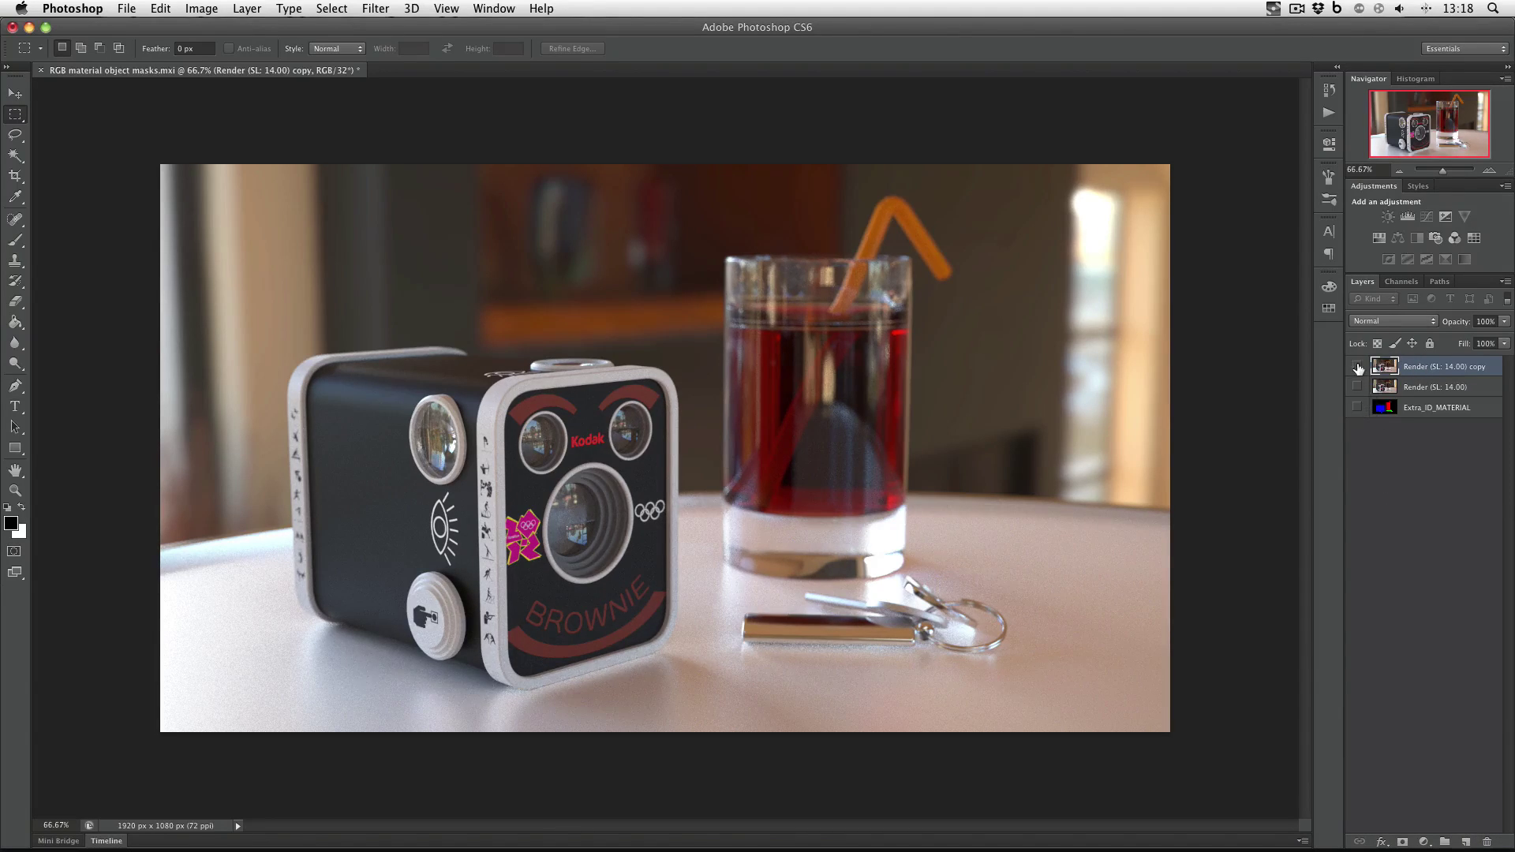
pyautogui.click(1357, 366)
# Show Extra_ID_MATERIAL and select all of its Red channel.
pyautogui.click(1442, 408)
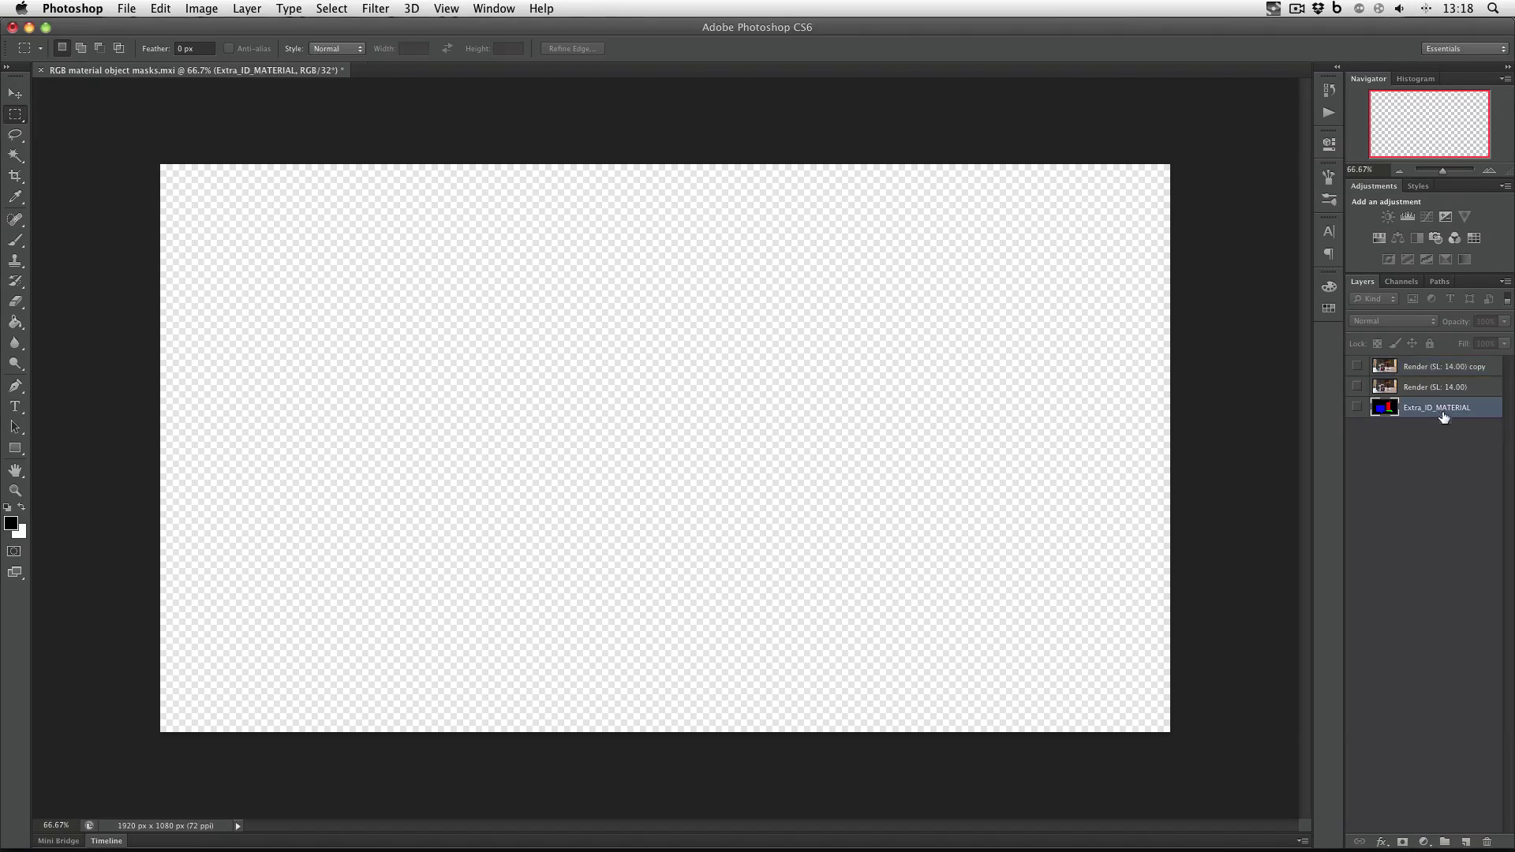
pyautogui.click(1357, 408)
pyautogui.click(1401, 282)
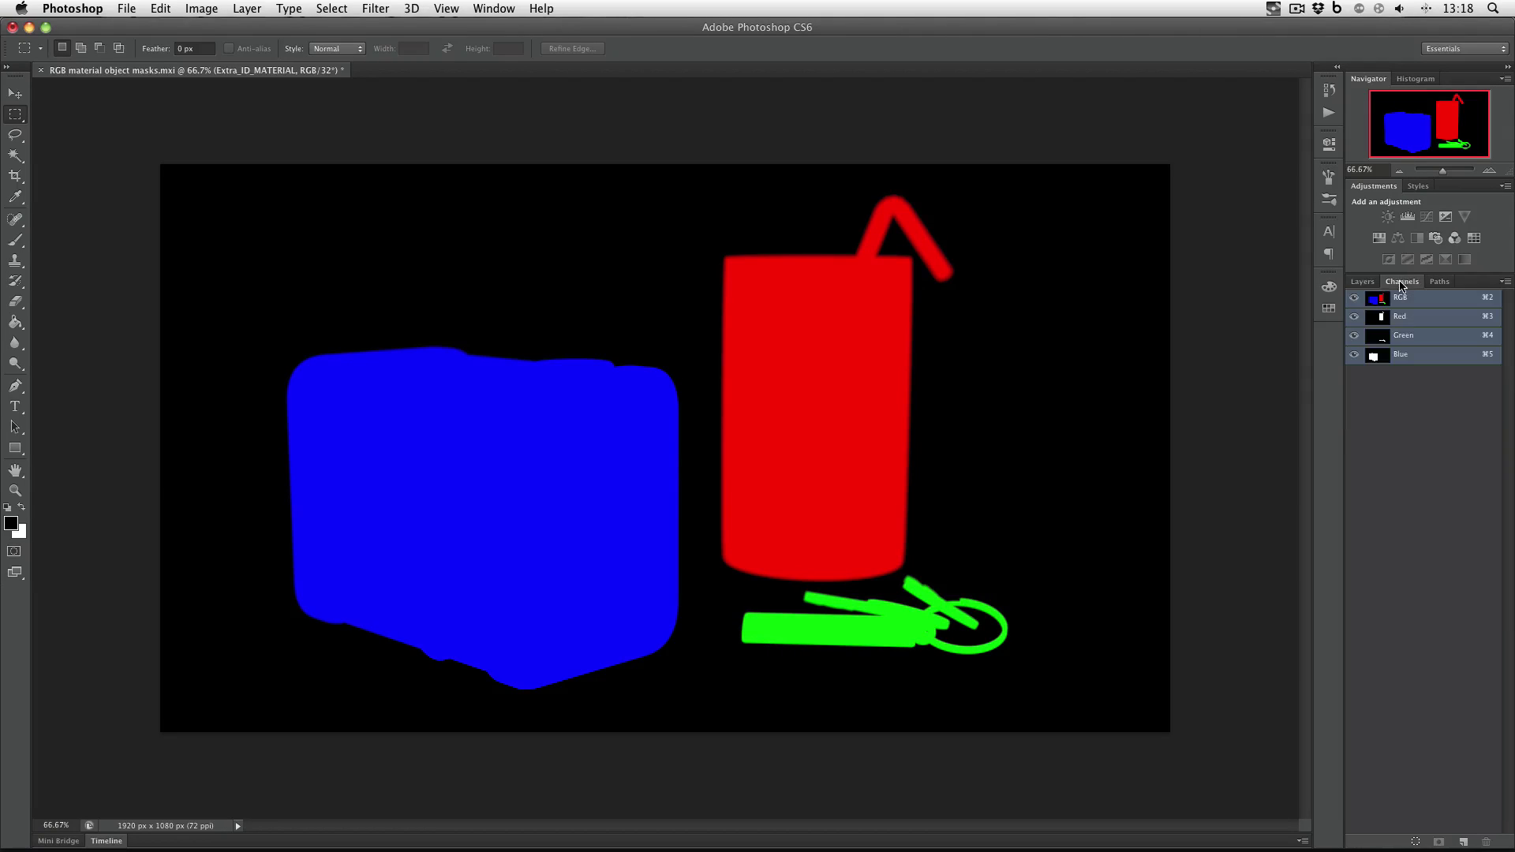
pyautogui.click(1401, 316)
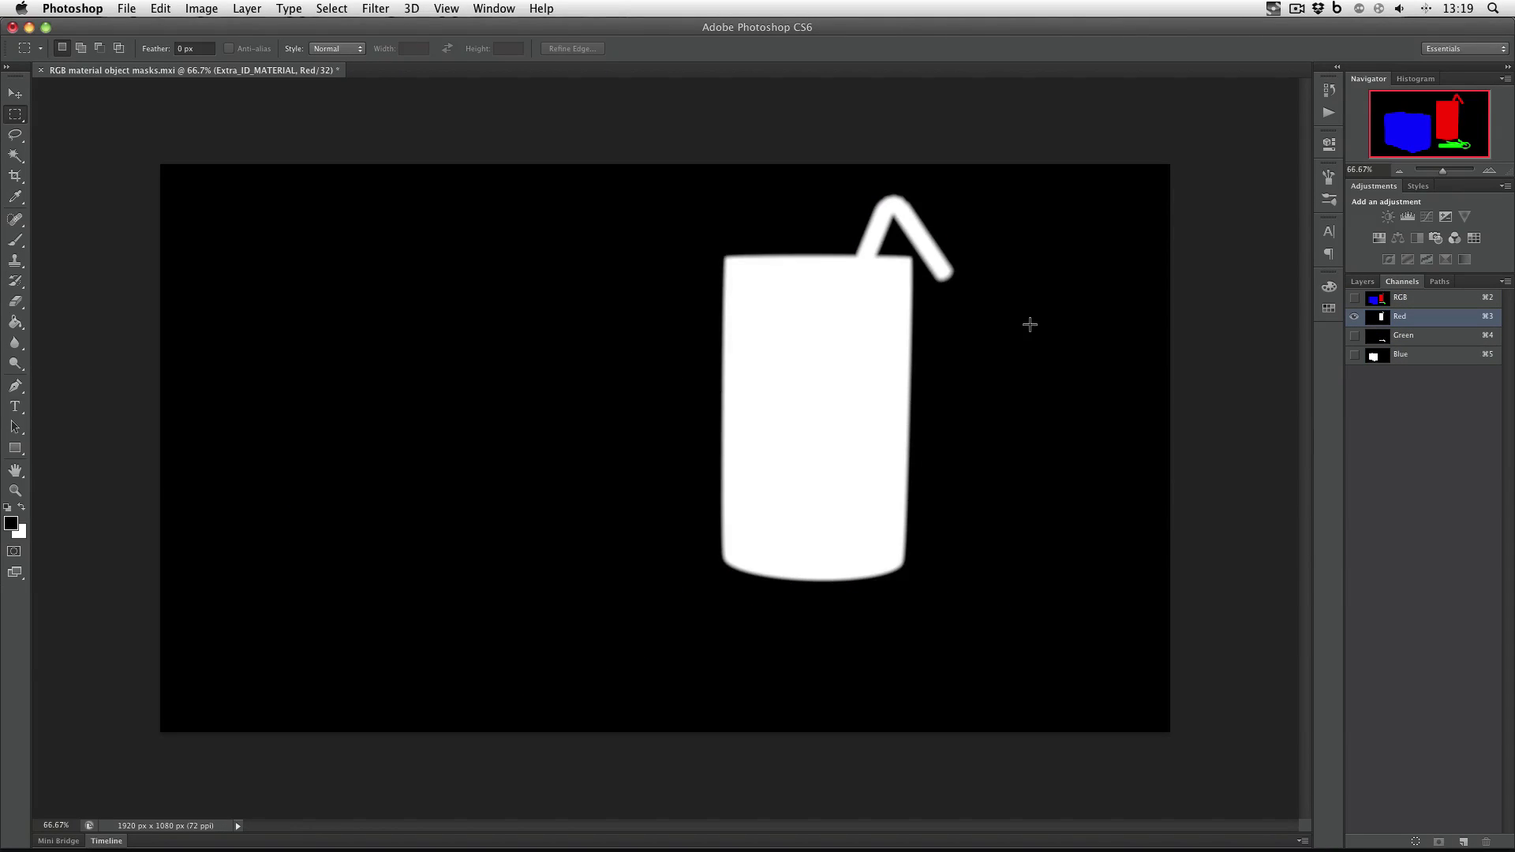
pyautogui.press('super+a')
# Show and select Render copy, and add a layer mask to it.
pyautogui.click(1362, 281)
pyautogui.click(1357, 367)
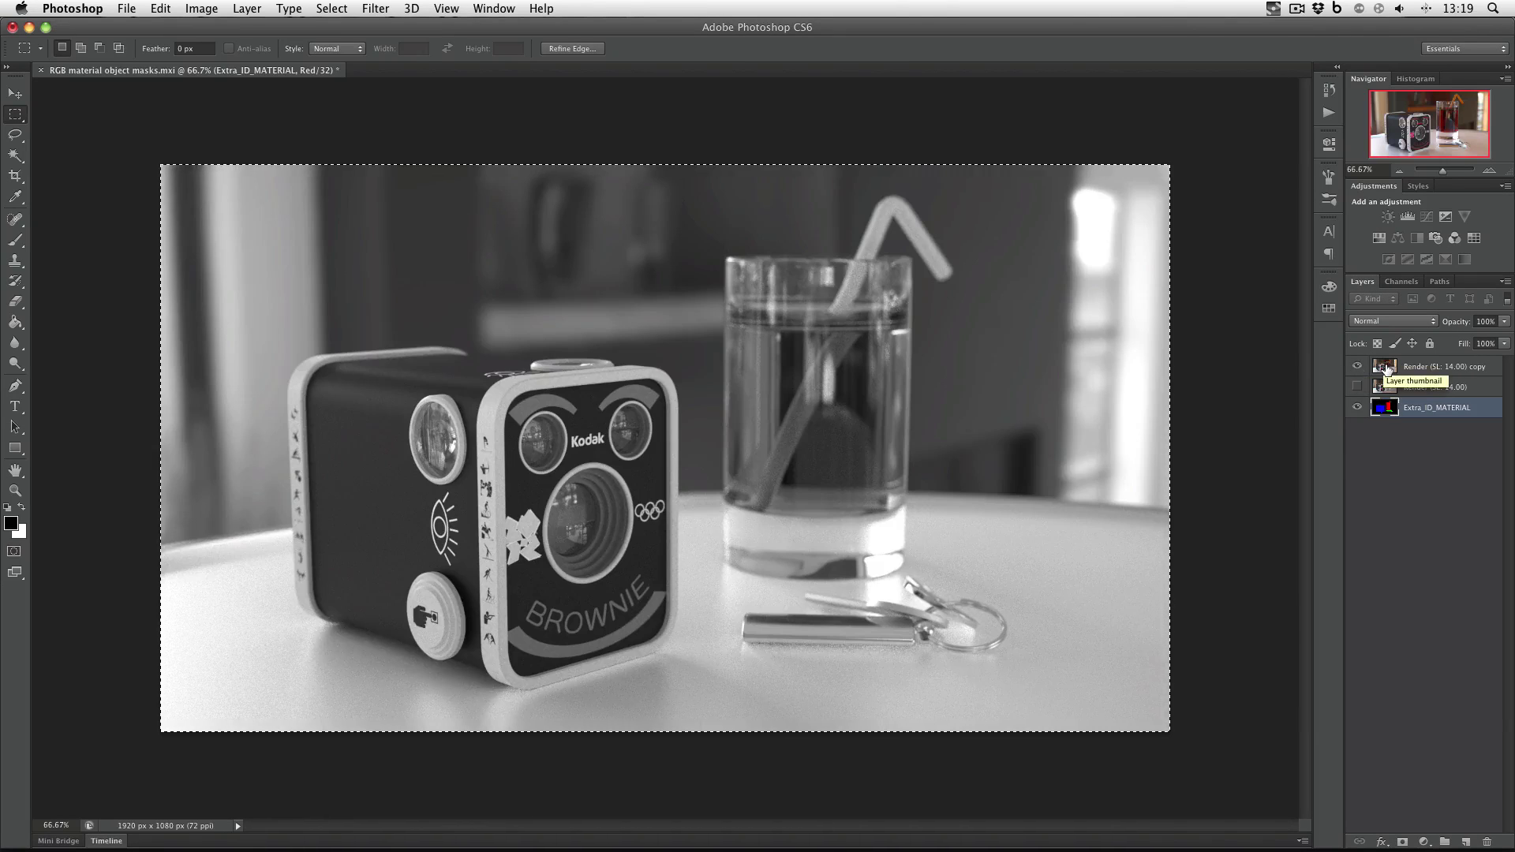
pyautogui.click(1420, 366)
pyautogui.click(1403, 842)
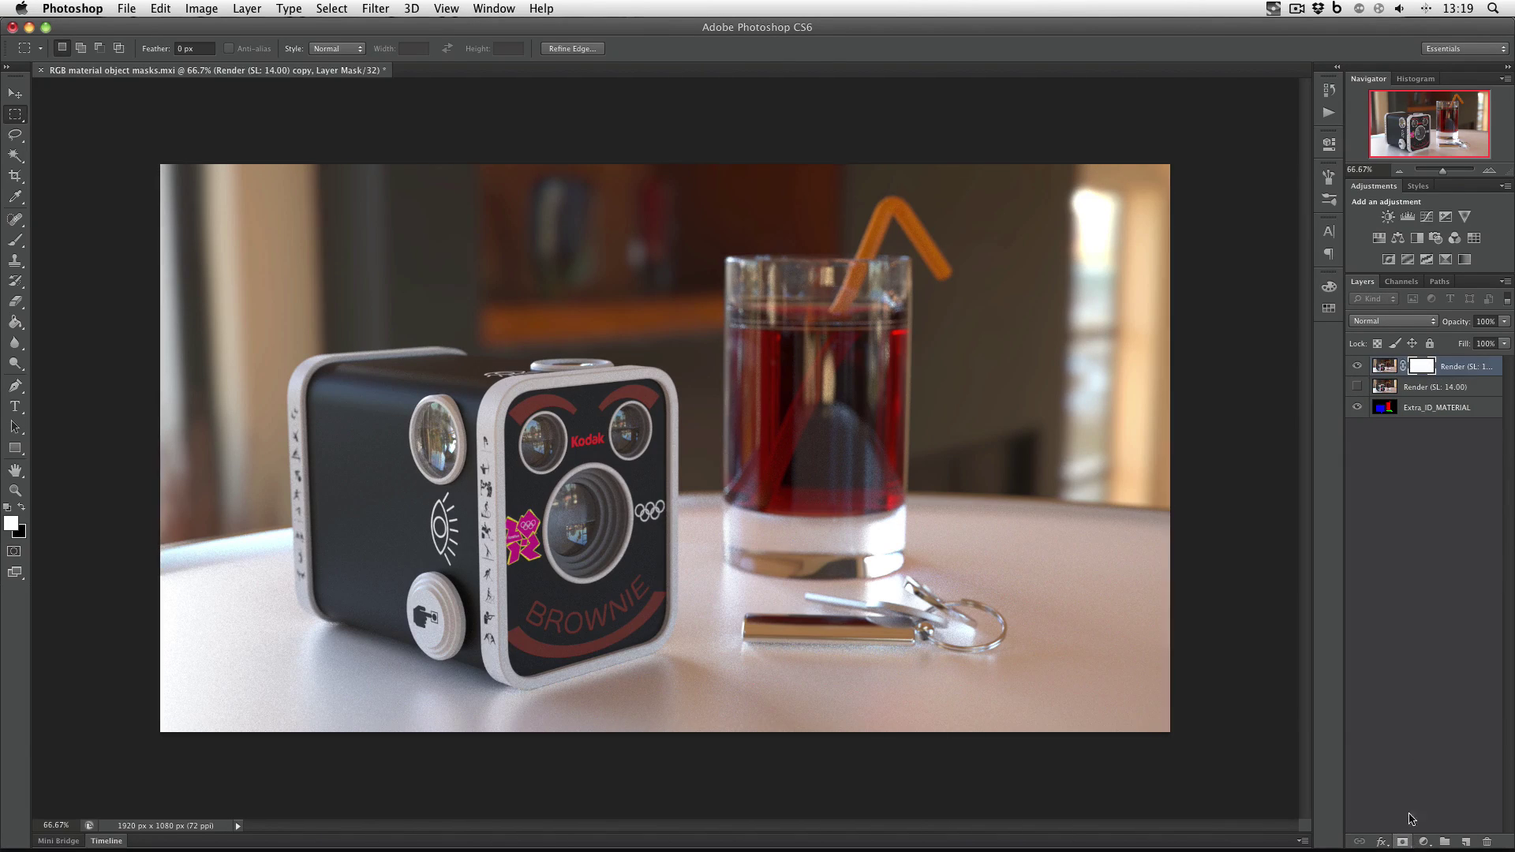
# Paste the Red ID channel into the Render copy's layer mask.
pyautogui.click(1402, 282)
pyautogui.click(1355, 375)
pyautogui.press('x')
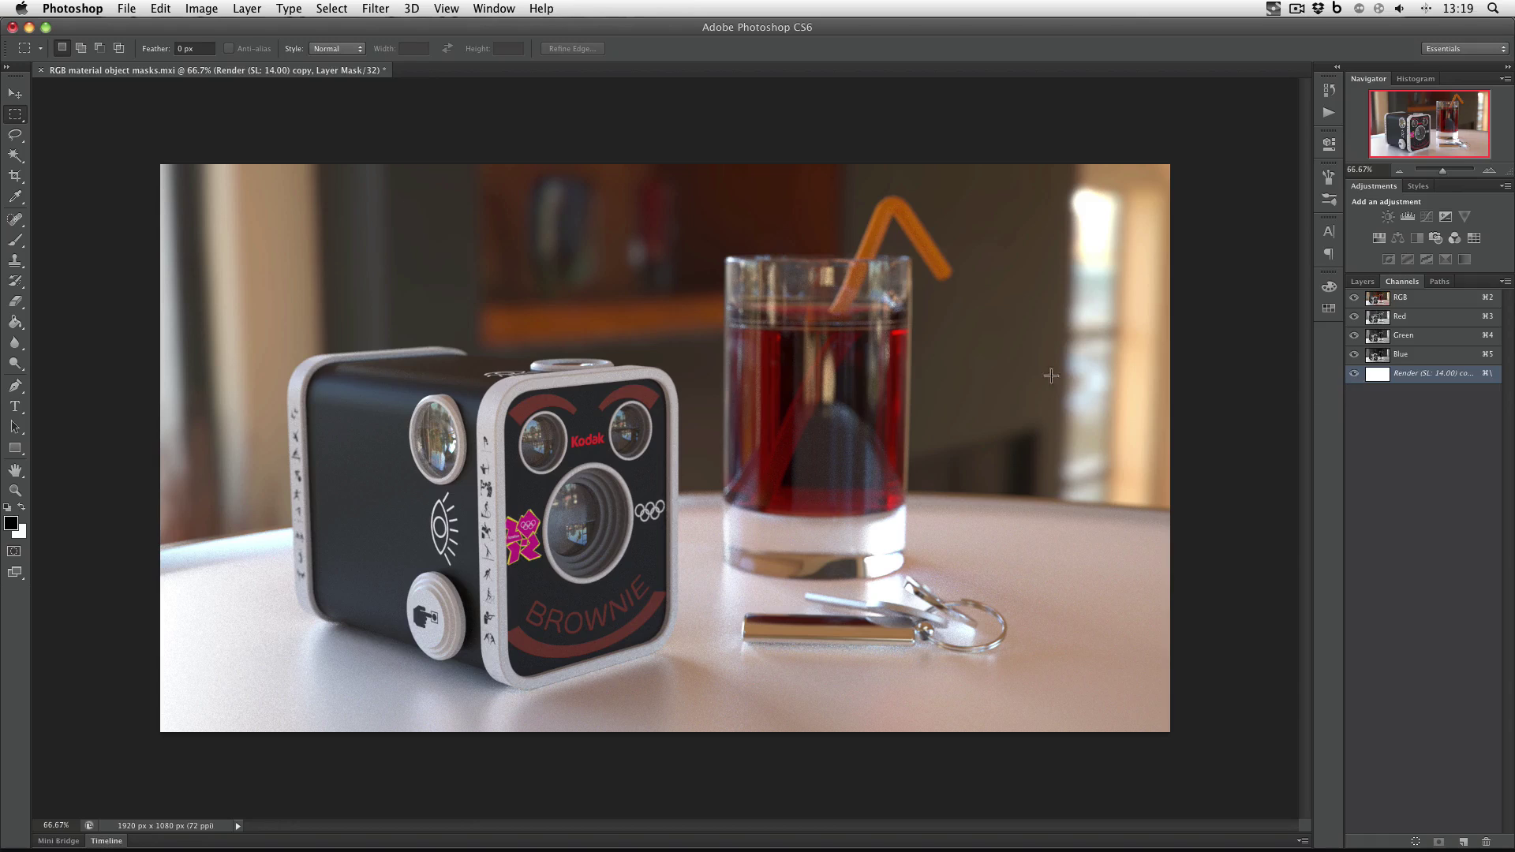
pyautogui.hotkey('ctrl', 'a')
pyautogui.hotkey('alt', 'BackSpace')
pyautogui.press('x')
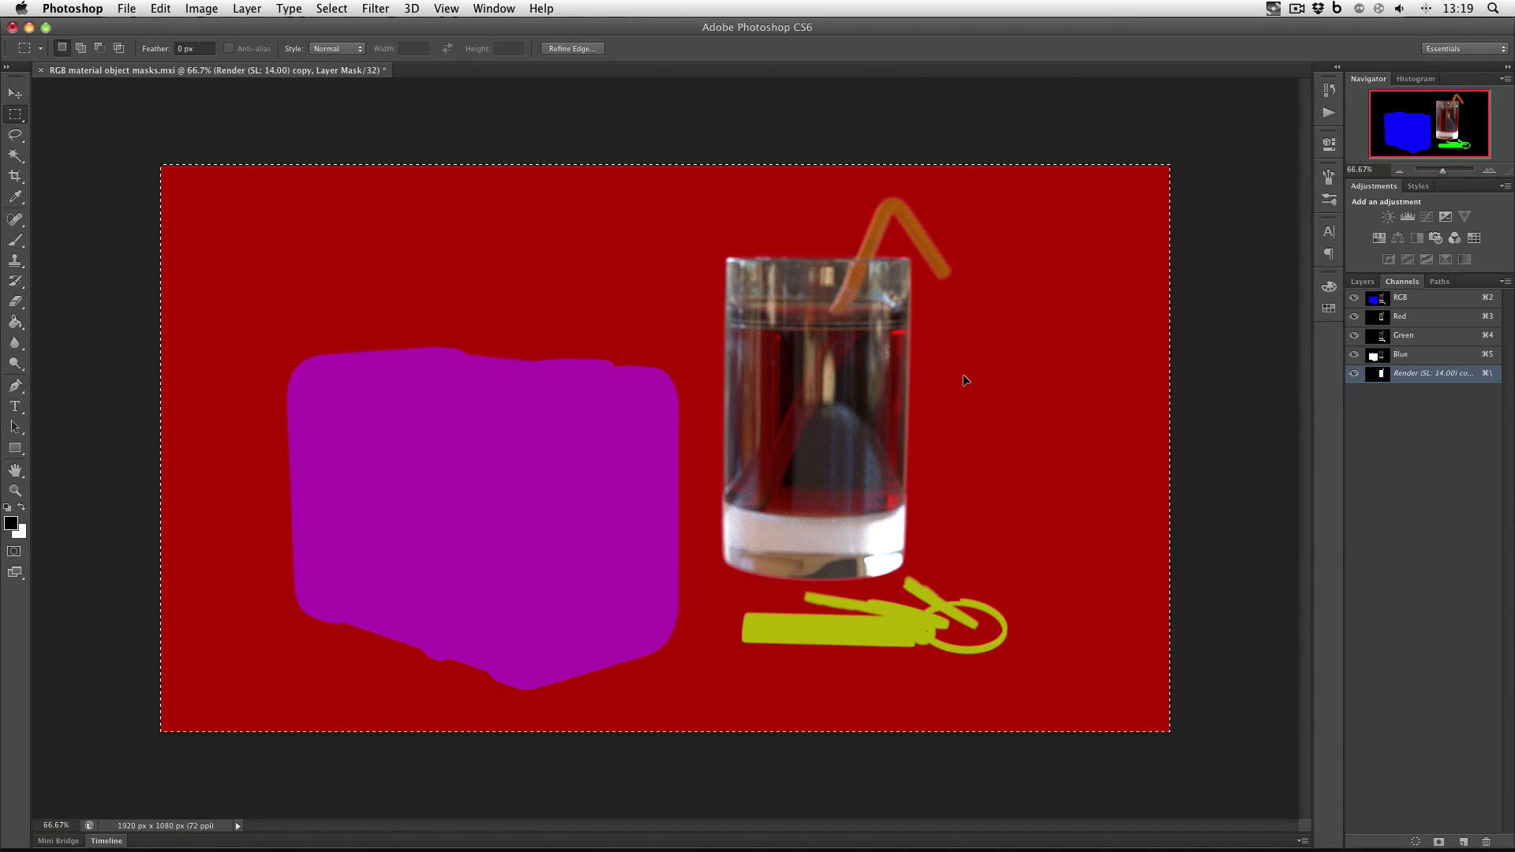
# Hide the mask overlay and show the original render layer beneath.
pyautogui.click(1355, 374)
pyautogui.click(1362, 282)
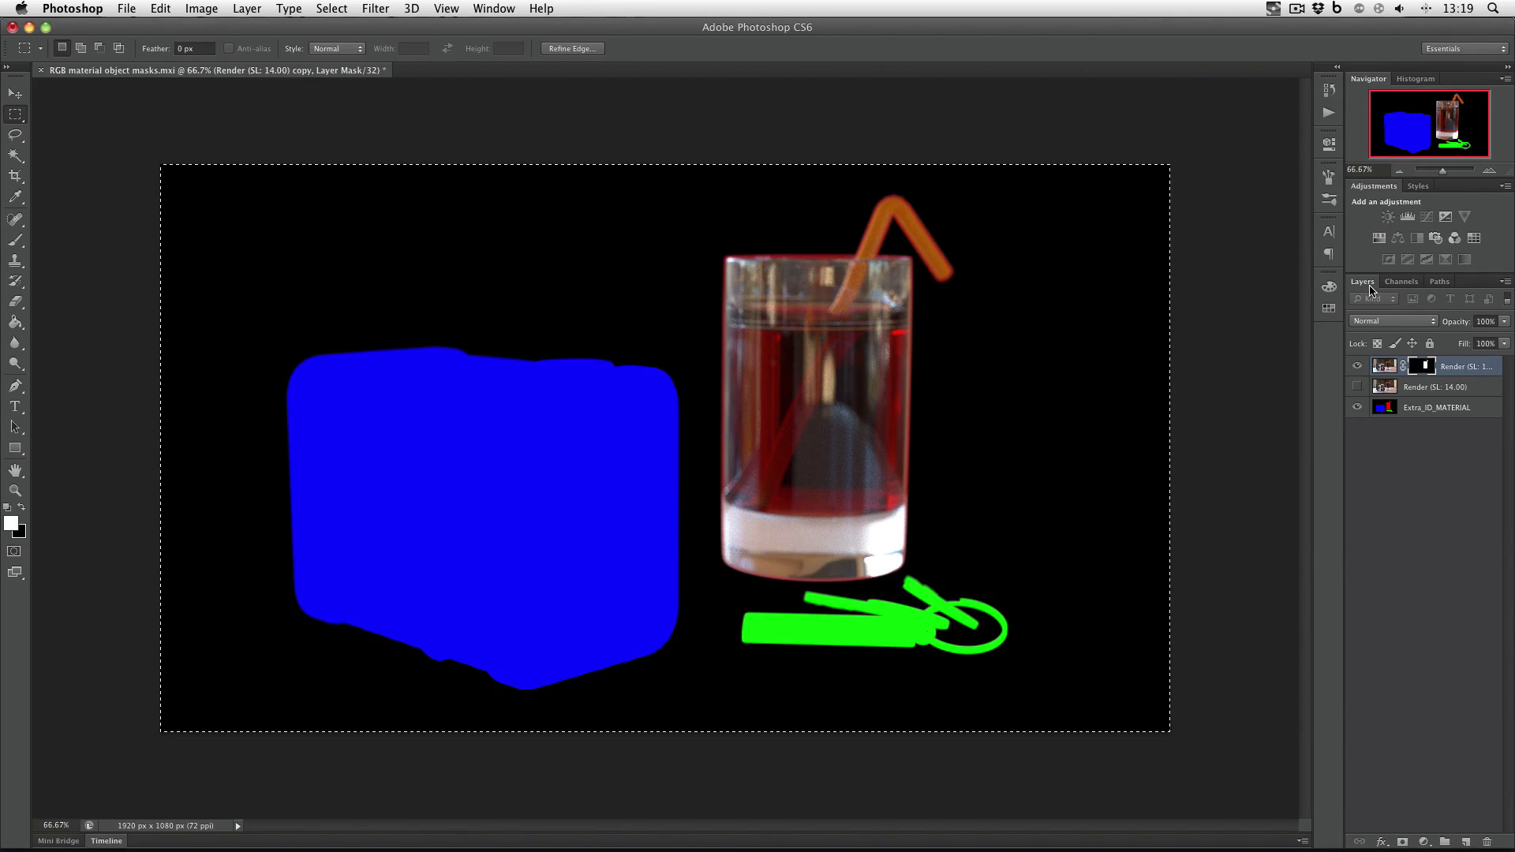
pyautogui.click(1358, 387)
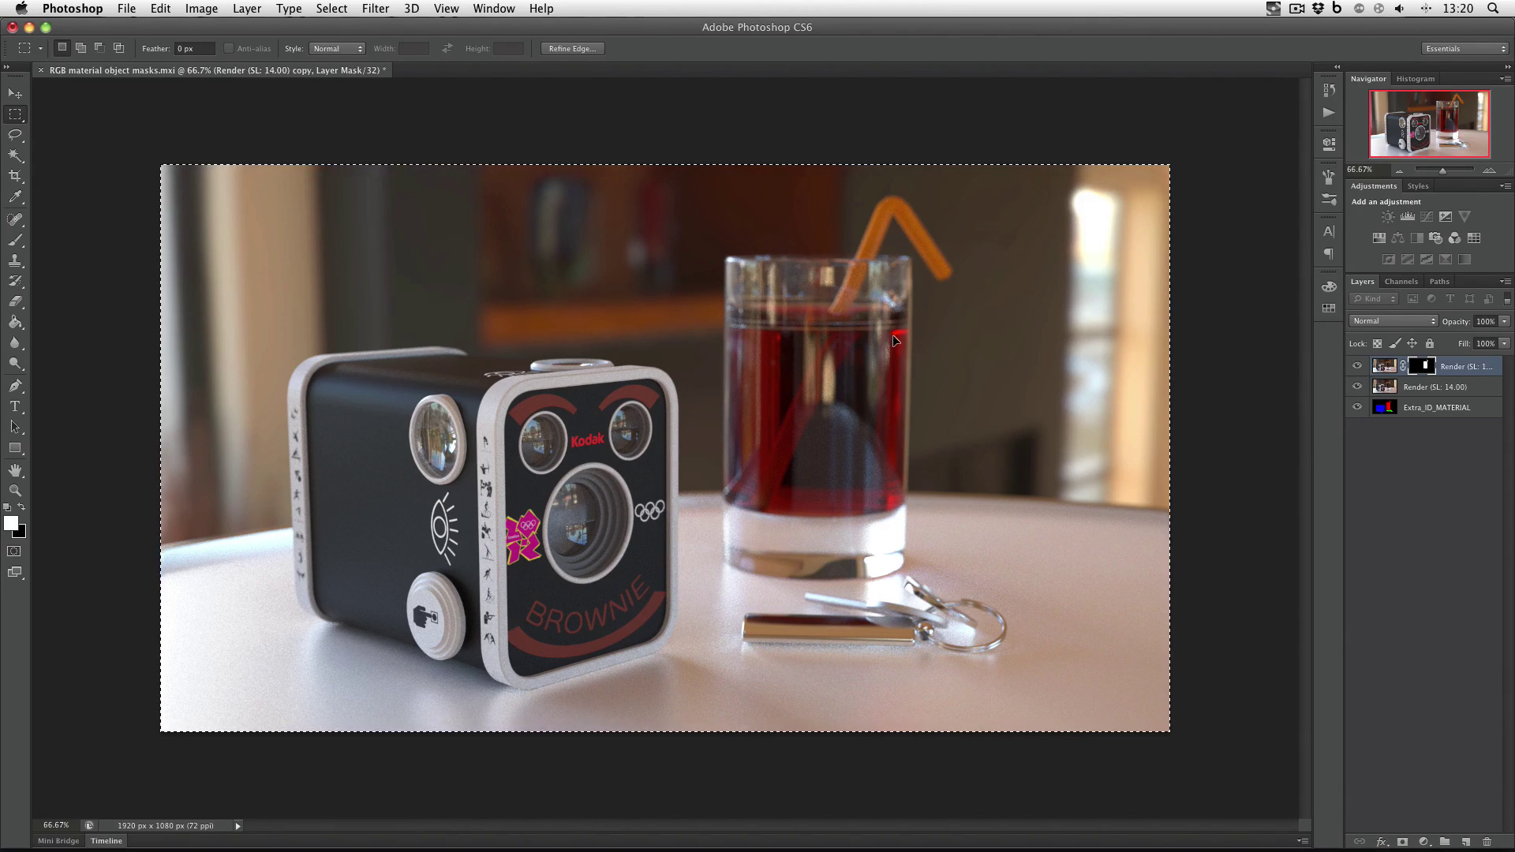
# Add a Levels adjustment clipped to Render copy with white input at 190.
pyautogui.click(1385, 366)
pyautogui.press('super+d')
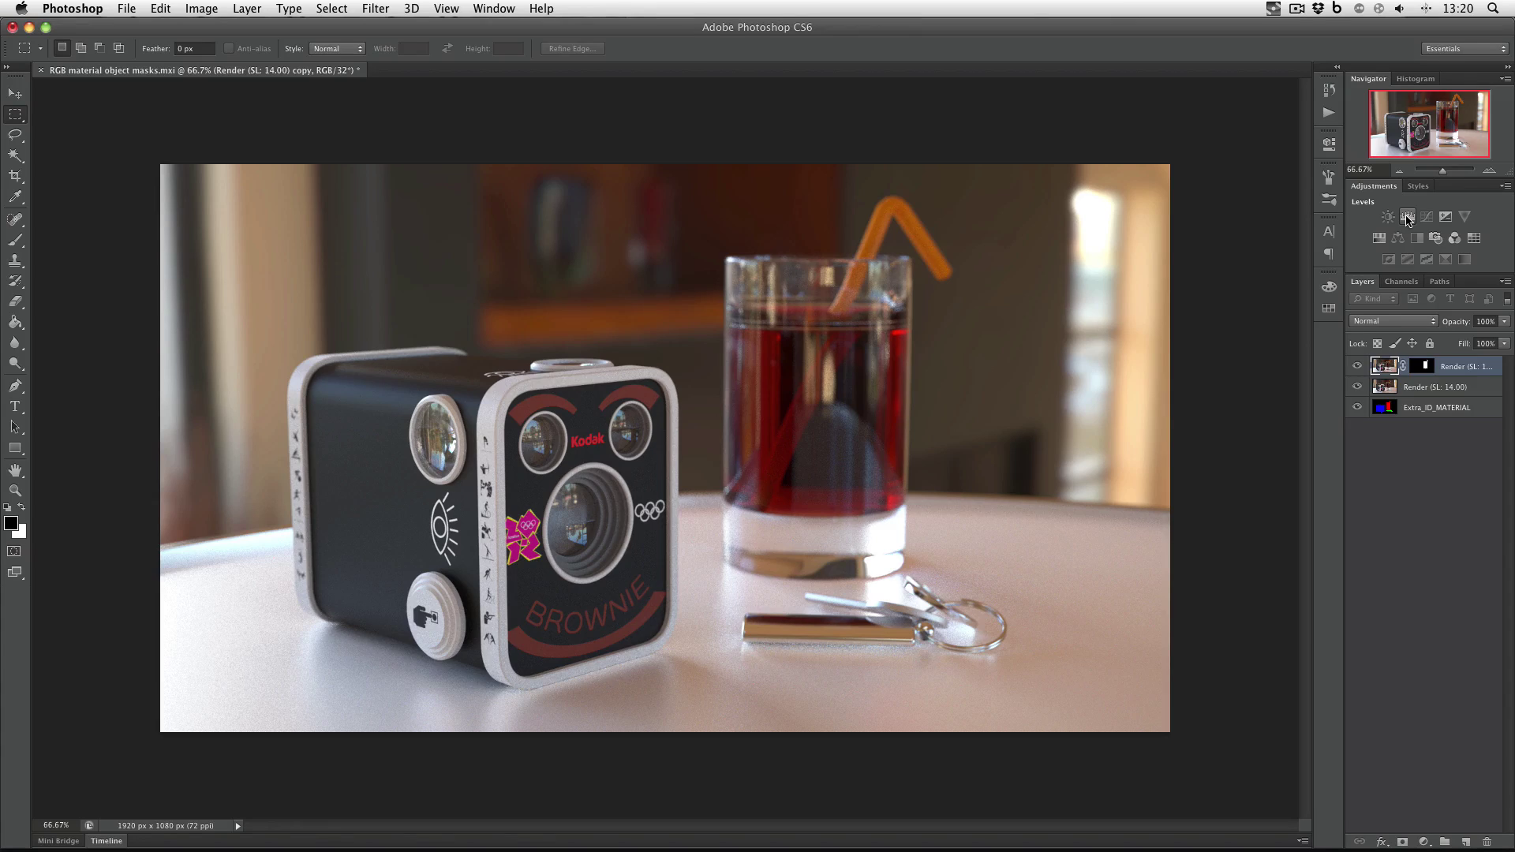
pyautogui.click(1408, 218)
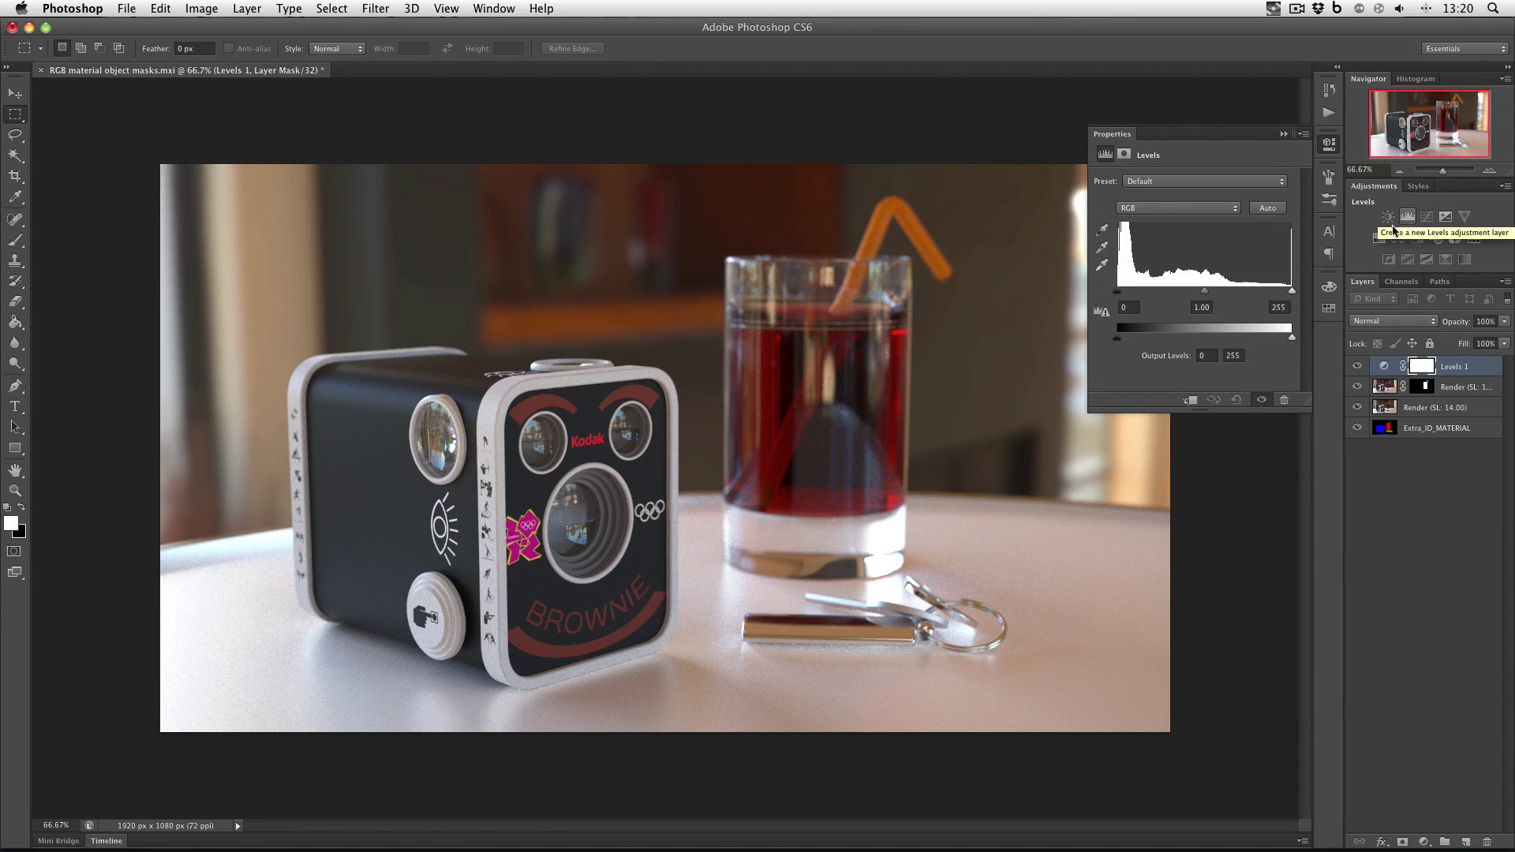
pyautogui.click(1190, 400)
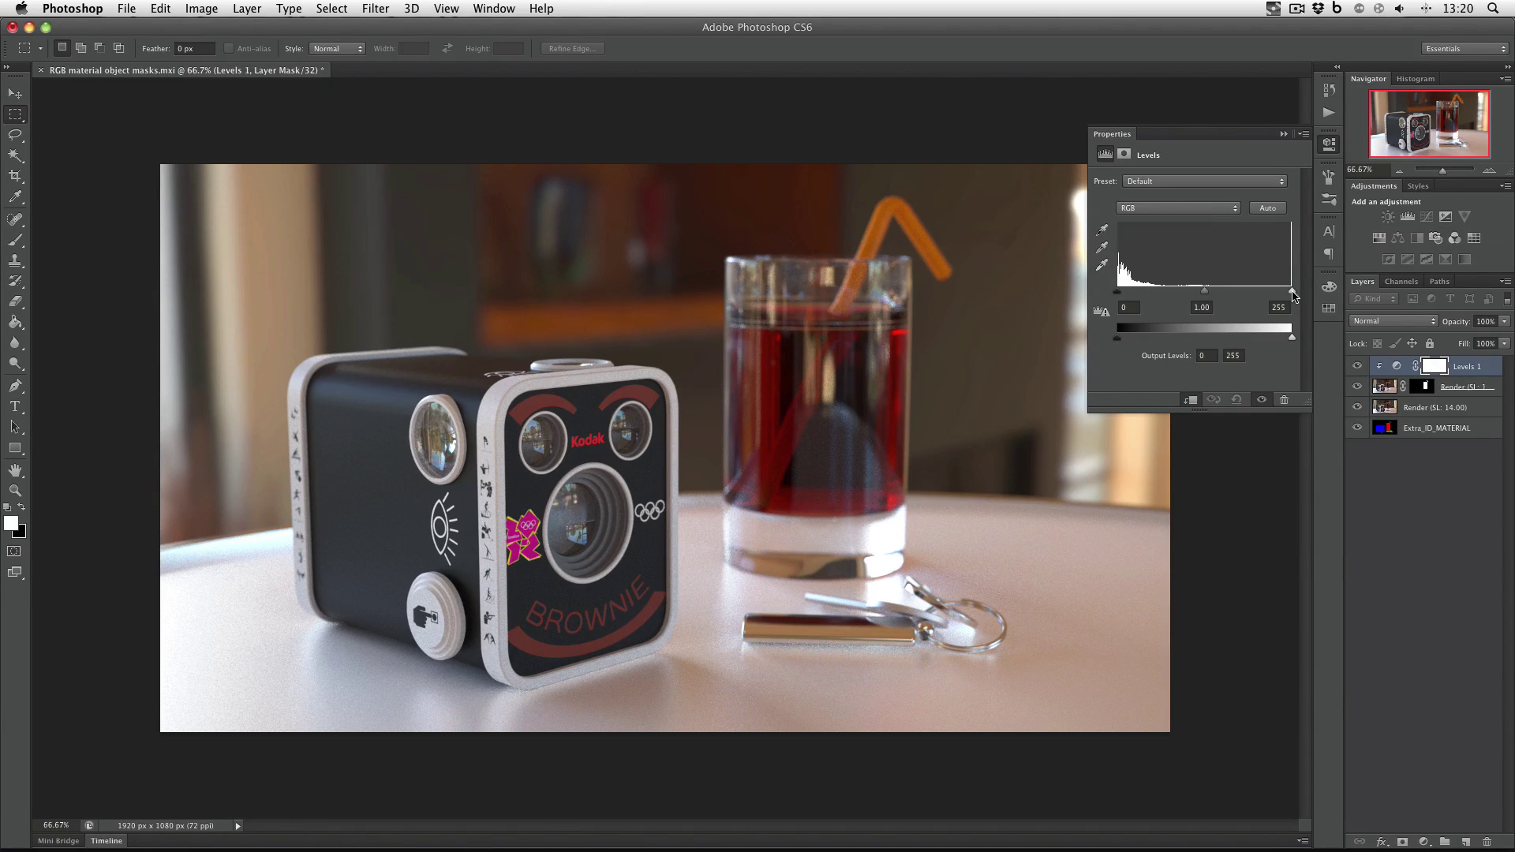
pyautogui.moveTo(1292, 291); pyautogui.dragTo(1201, 297)
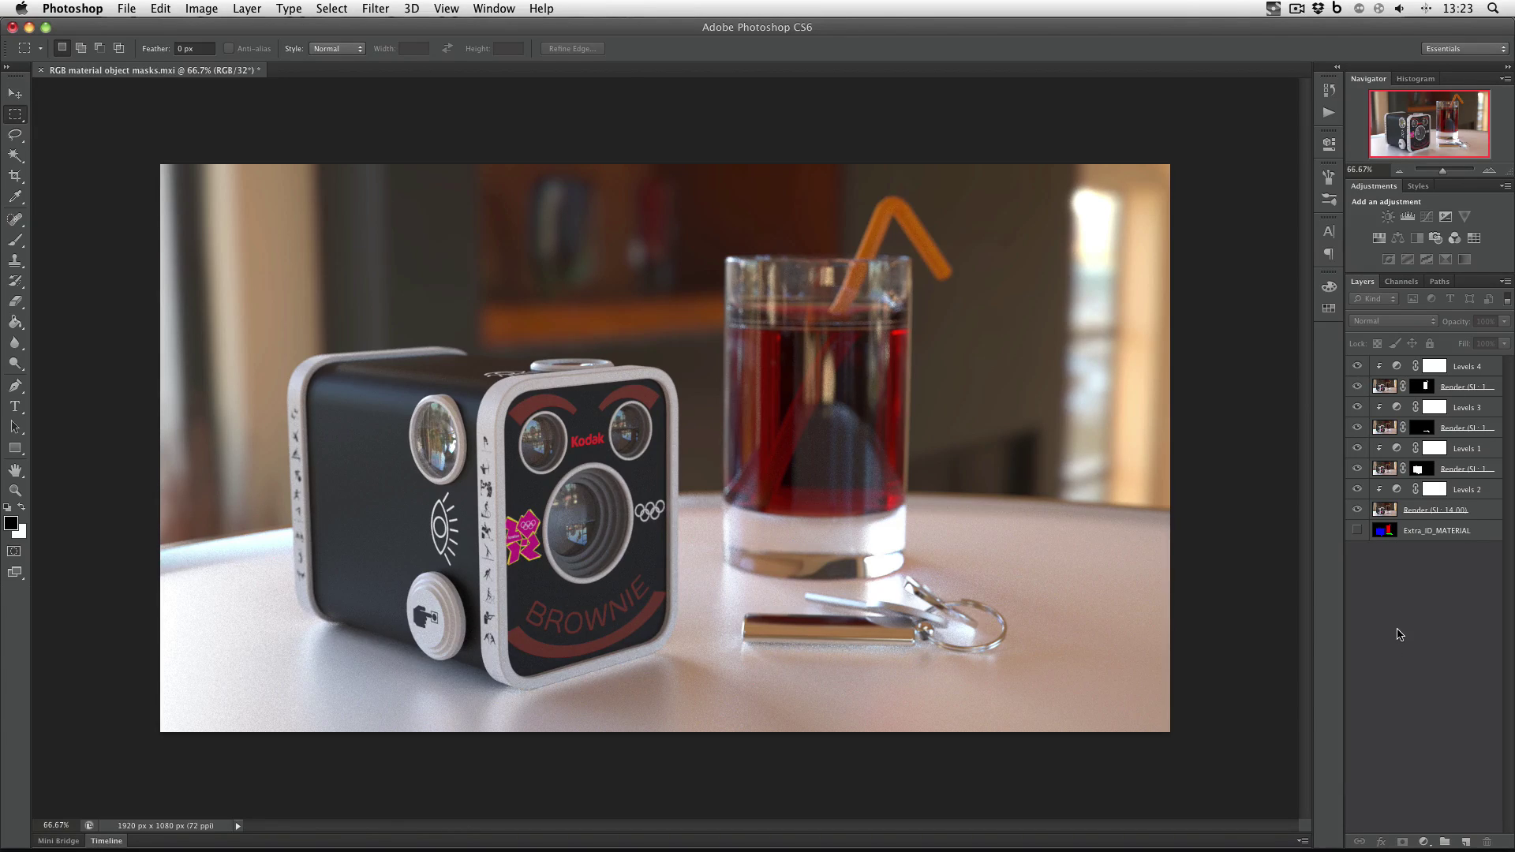
# Check the masked pieces against the base render, then set the Levels 1 black input to 8.
pyautogui.click(1358, 510)
pyautogui.click(1357, 510)
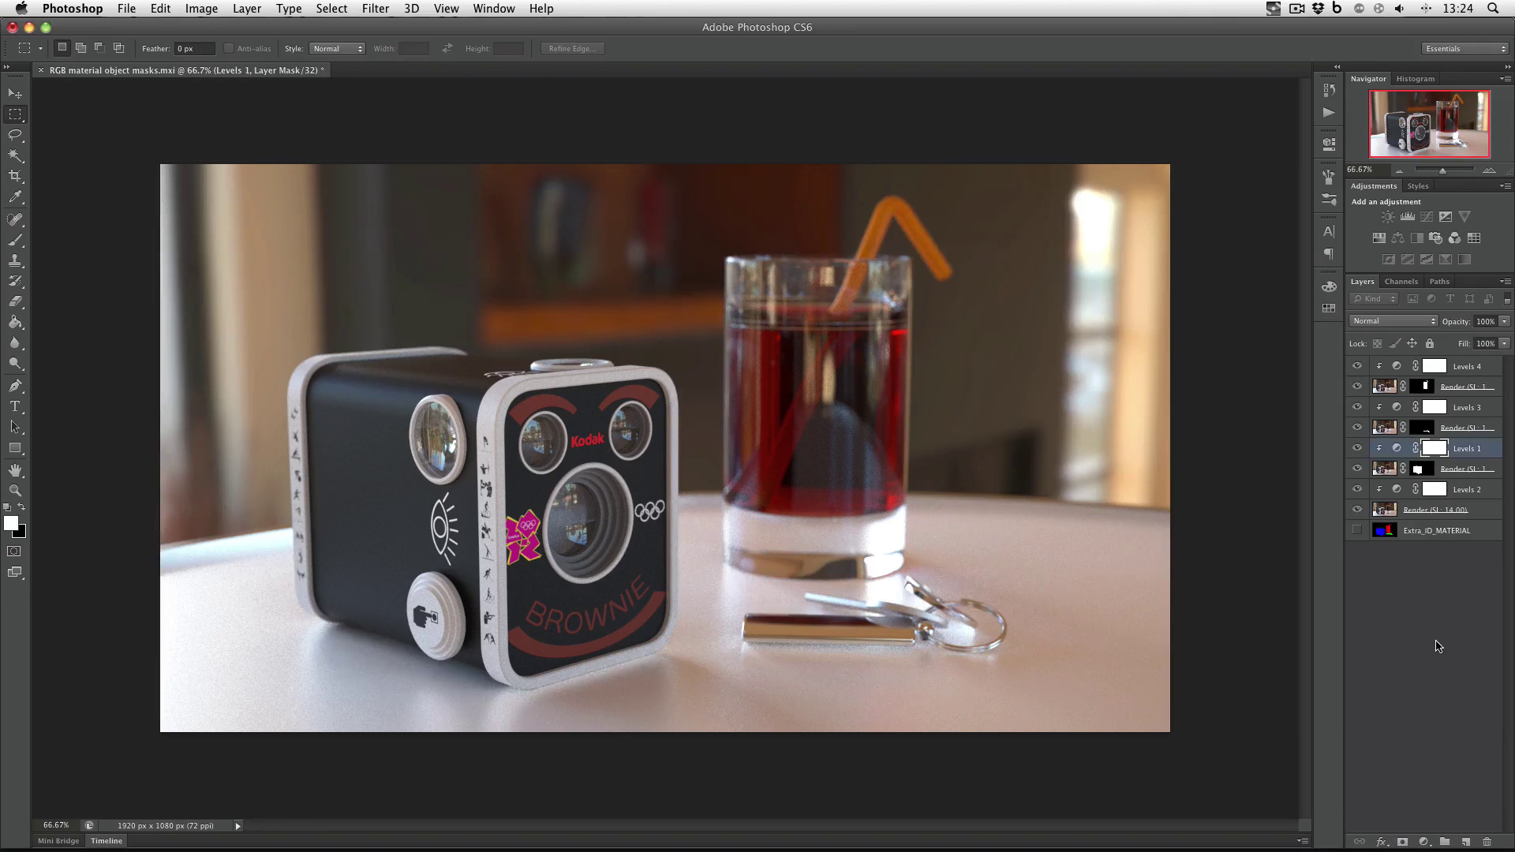
pyautogui.click(1465, 448)
pyautogui.click(1397, 448)
pyautogui.moveTo(1118, 291); pyautogui.dragTo(1125, 293)
pyautogui.click(1430, 600)
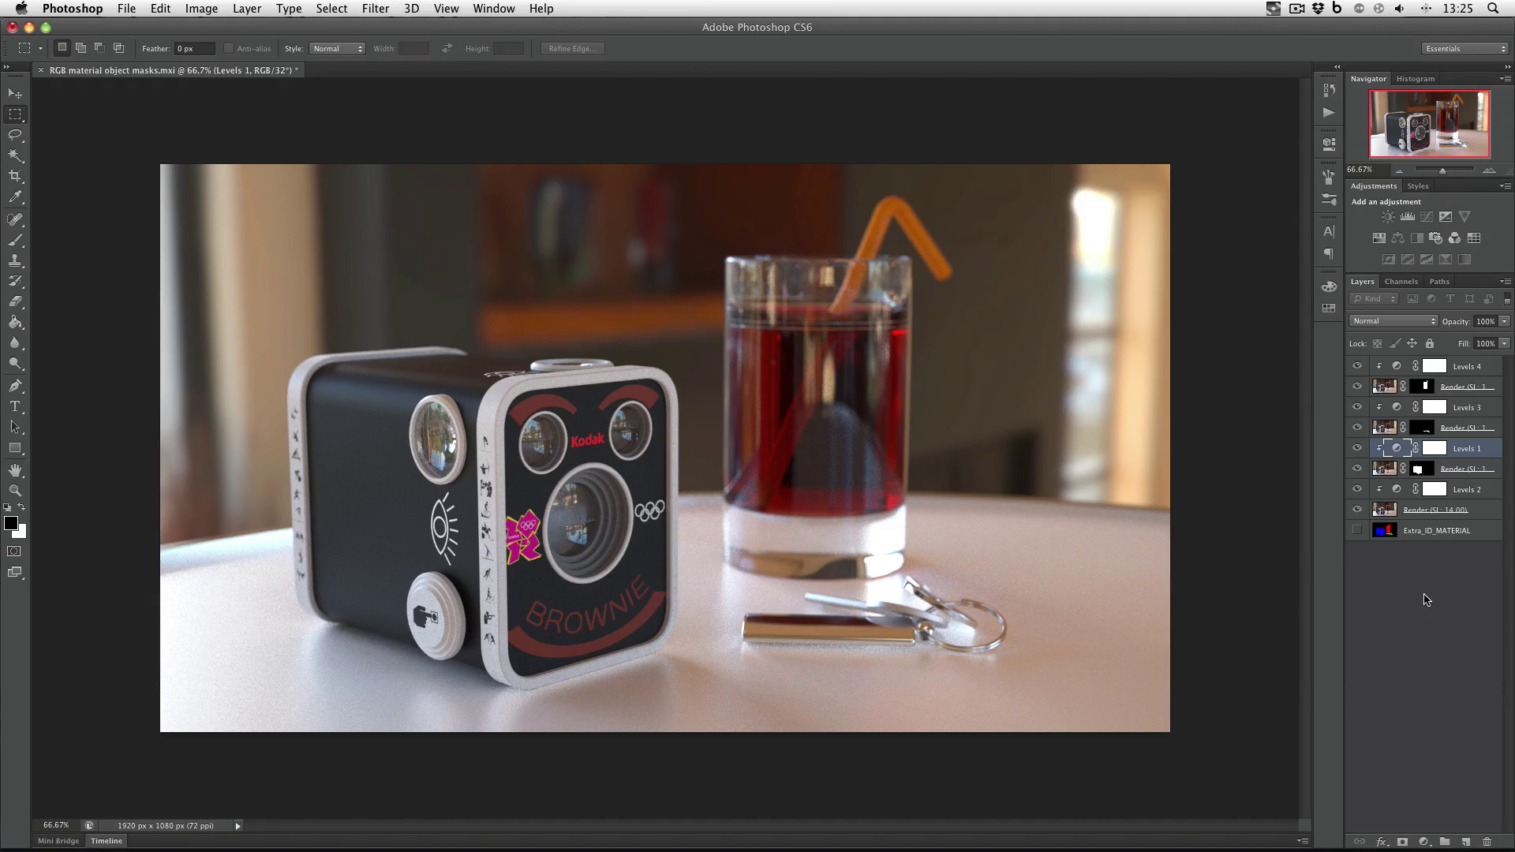